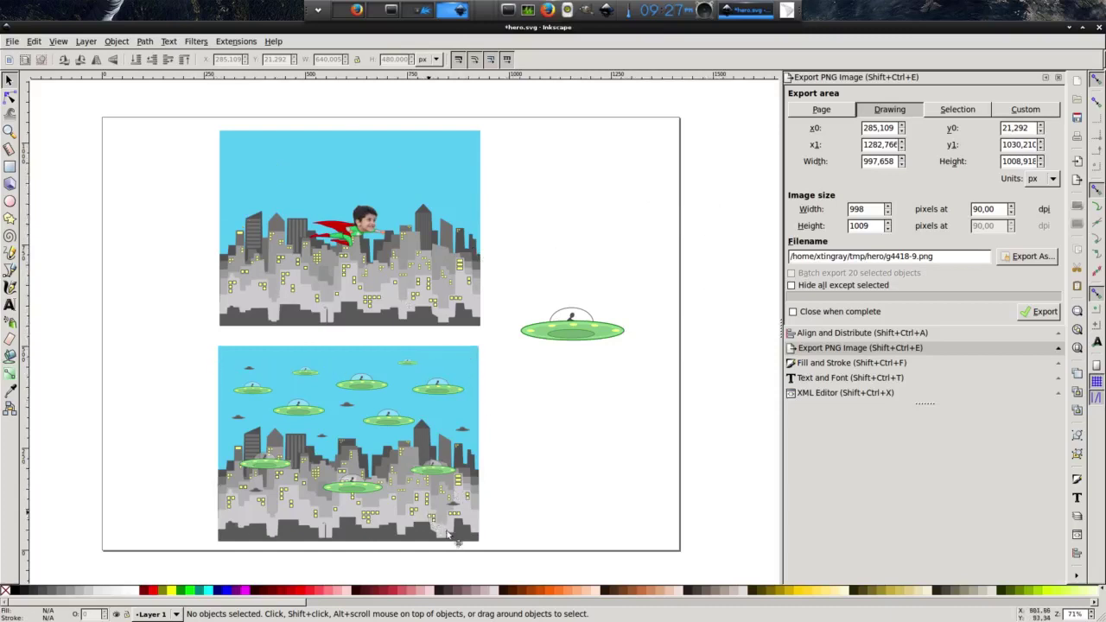
- In Inkscape, drag the city backdrop, undo the move, deselect, and switch to TupiTube Desk
click(413, 510)
drag(414, 510, 691, 506)
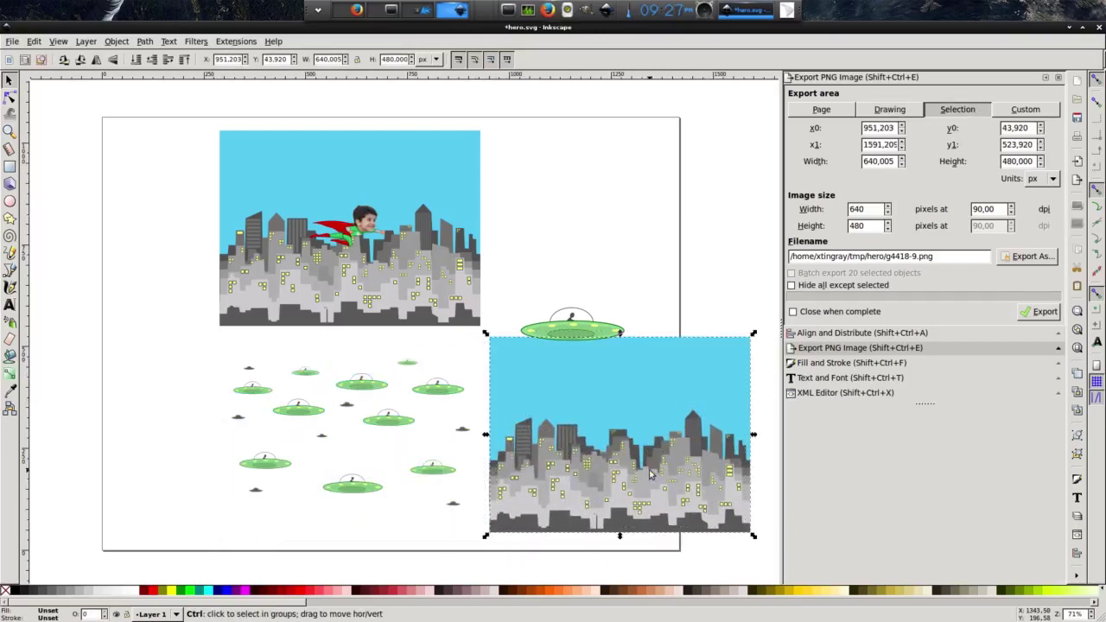
key(ctrl+z)
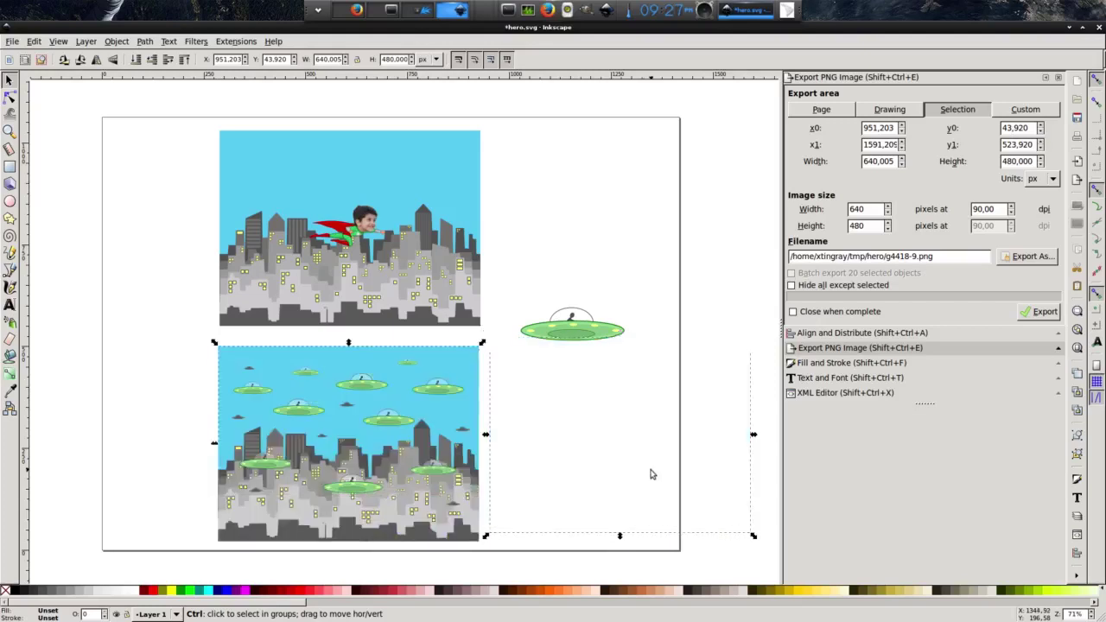
click(553, 391)
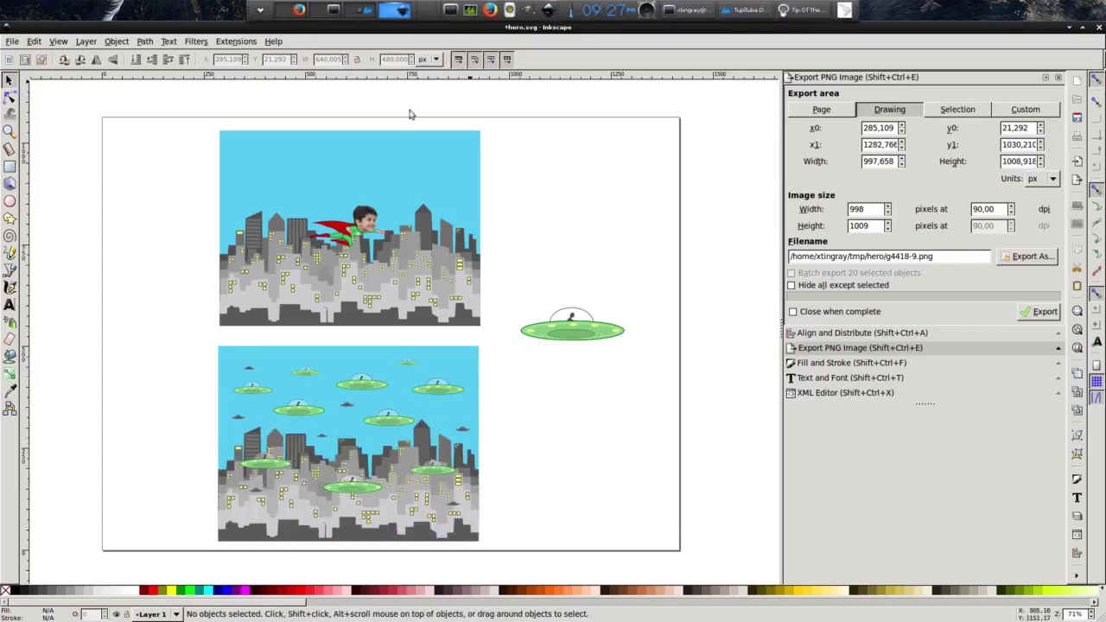
key(alt+Tab)
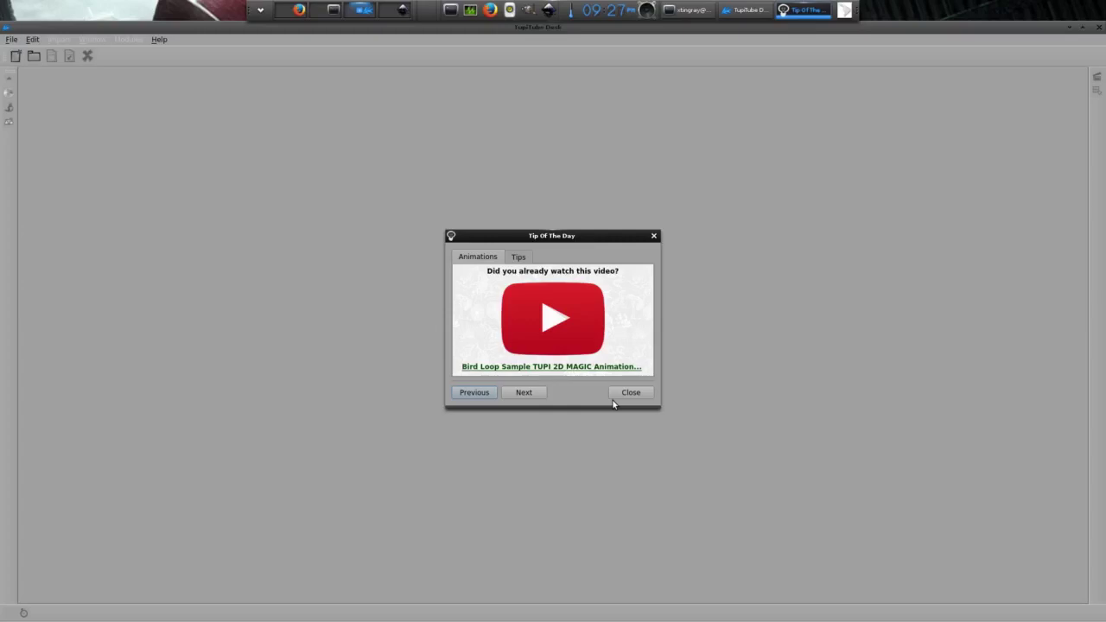
- Close TupiTube Desk's Tip Of The Day dialog
click(644, 396)
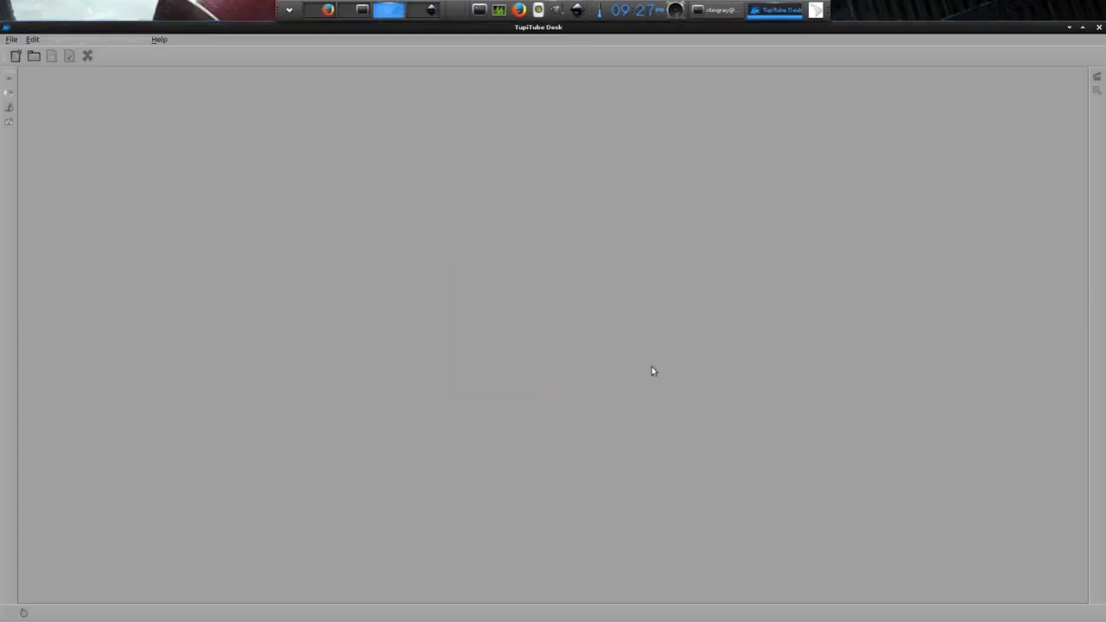
- Create a new 640x480 project and switch to Dynamic BG Mode
click(16, 55)
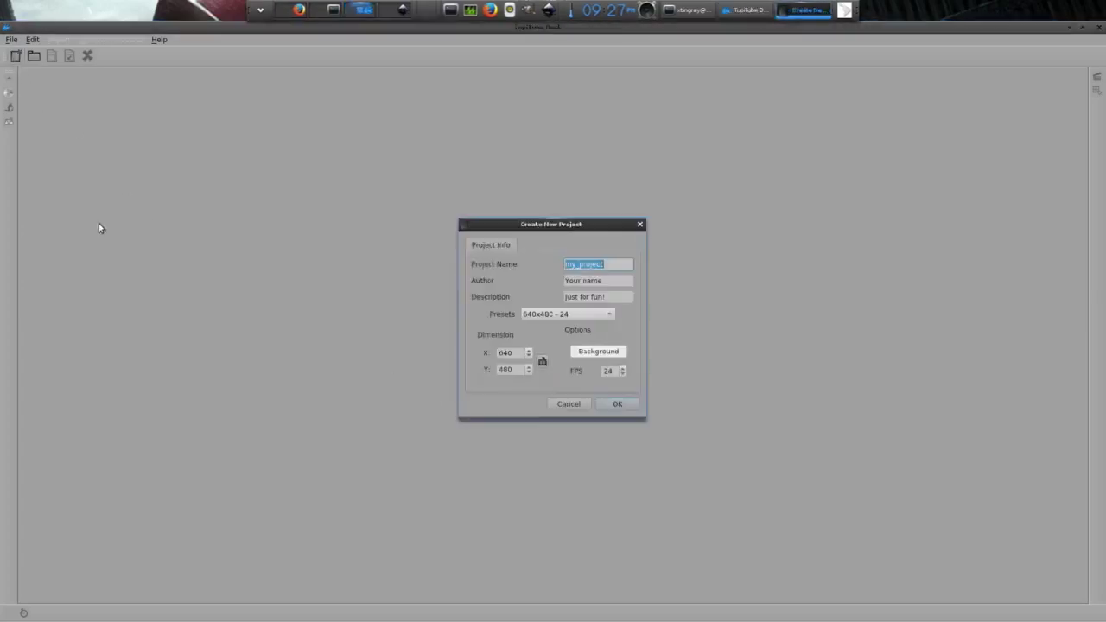
click(619, 406)
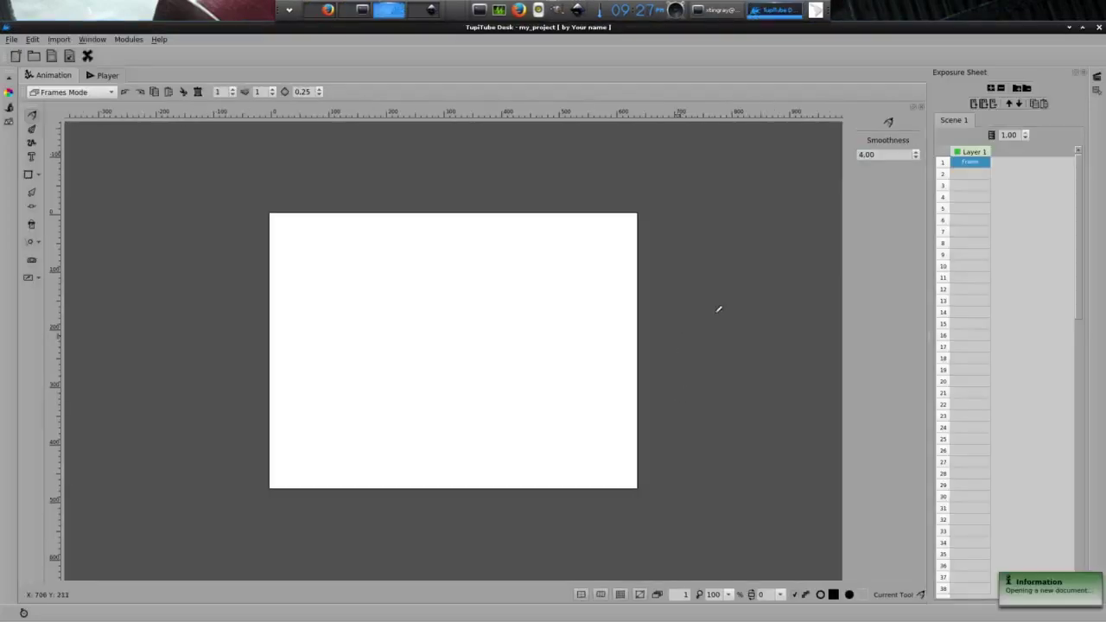
click(106, 93)
click(101, 121)
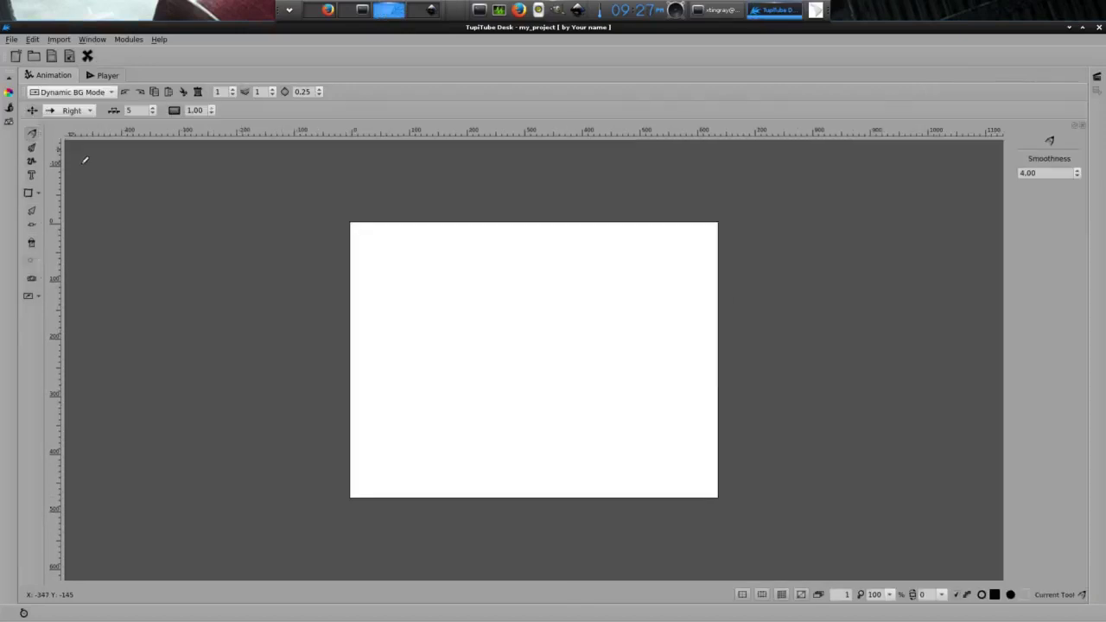
- Import invasion.png as the dynamic background and set it to scroll left
click(9, 123)
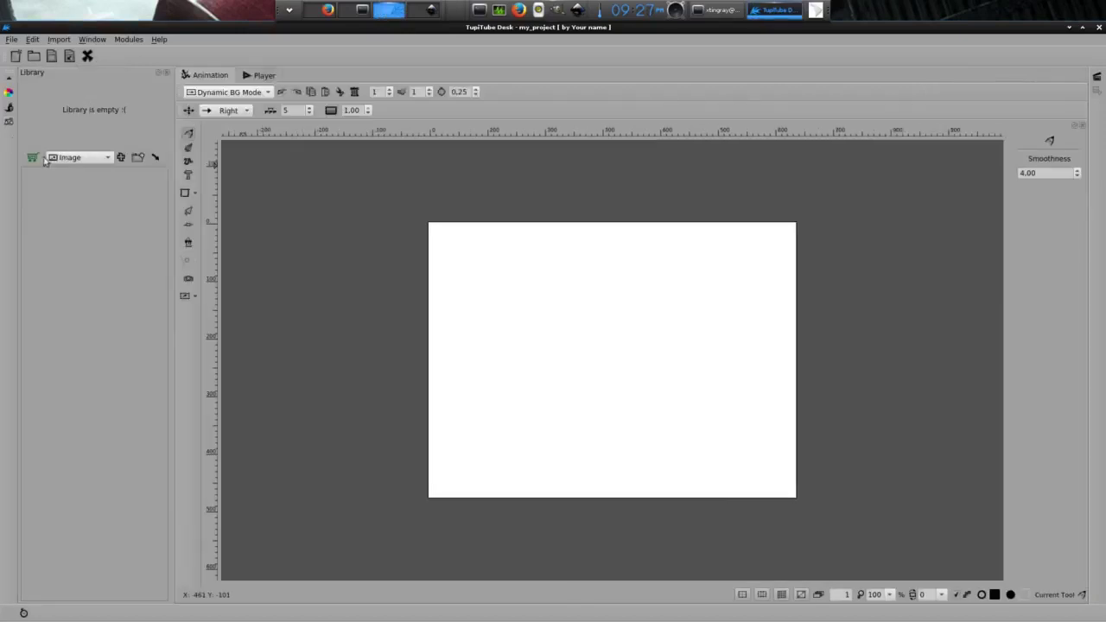
click(121, 157)
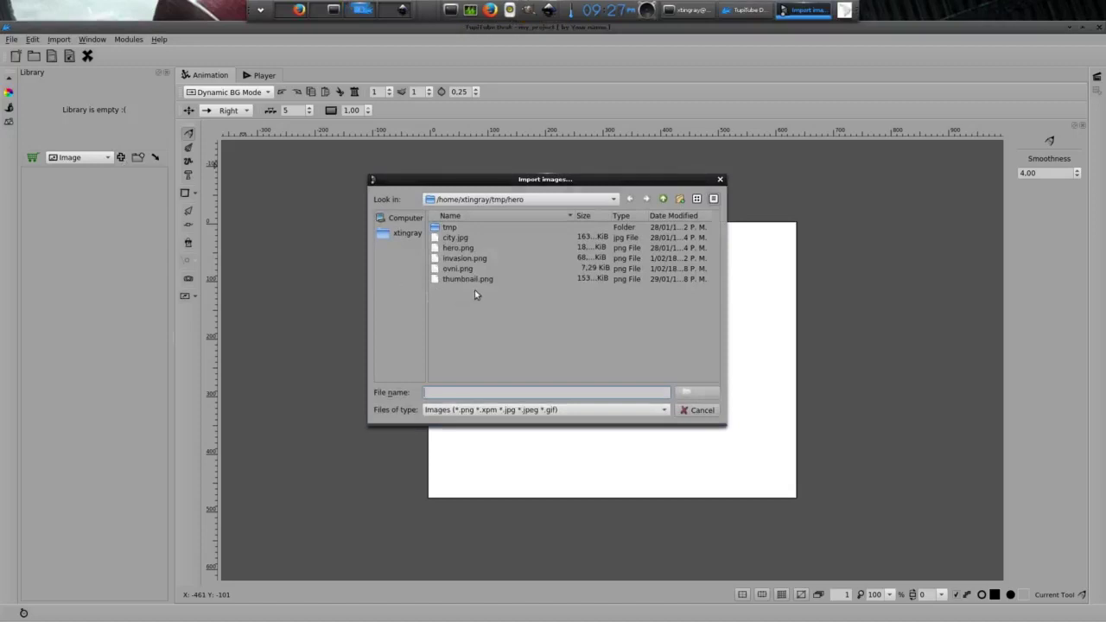
click(480, 259)
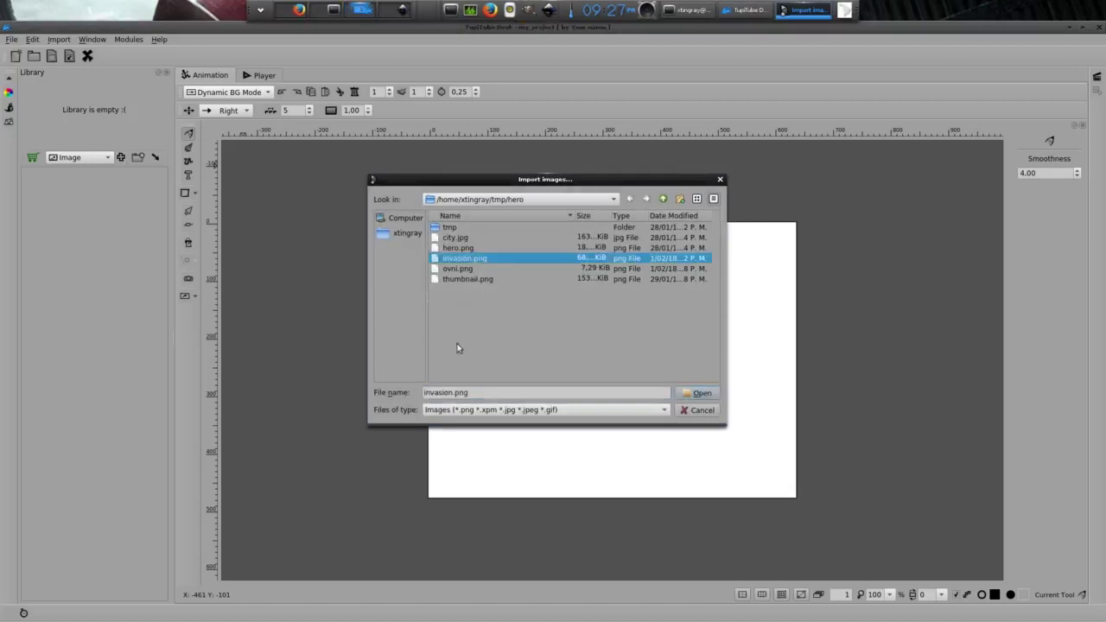
click(702, 394)
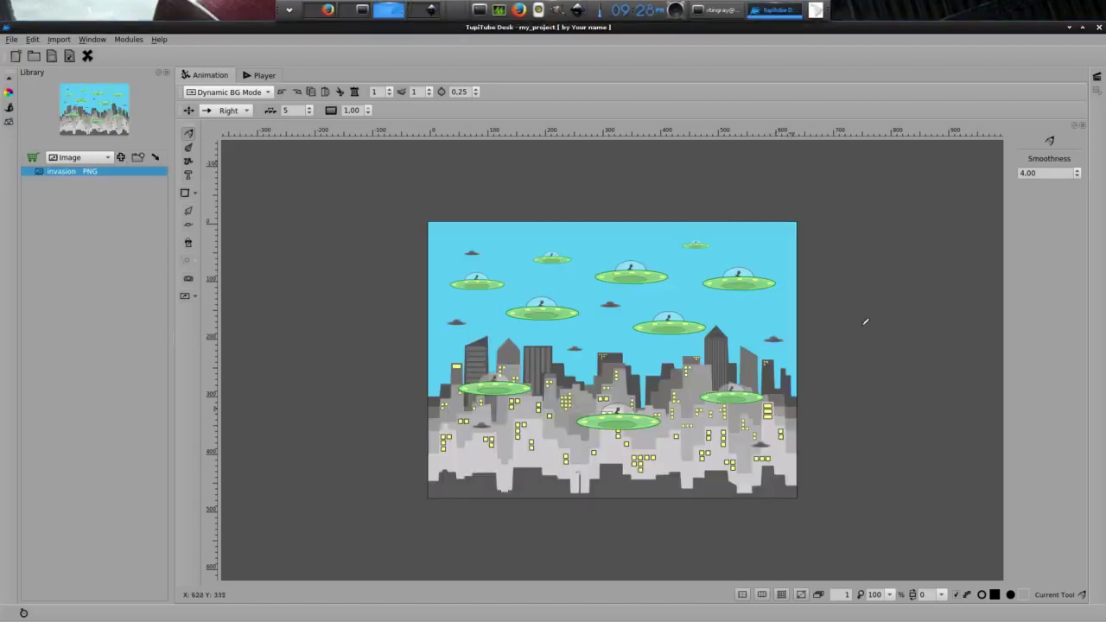
click(247, 112)
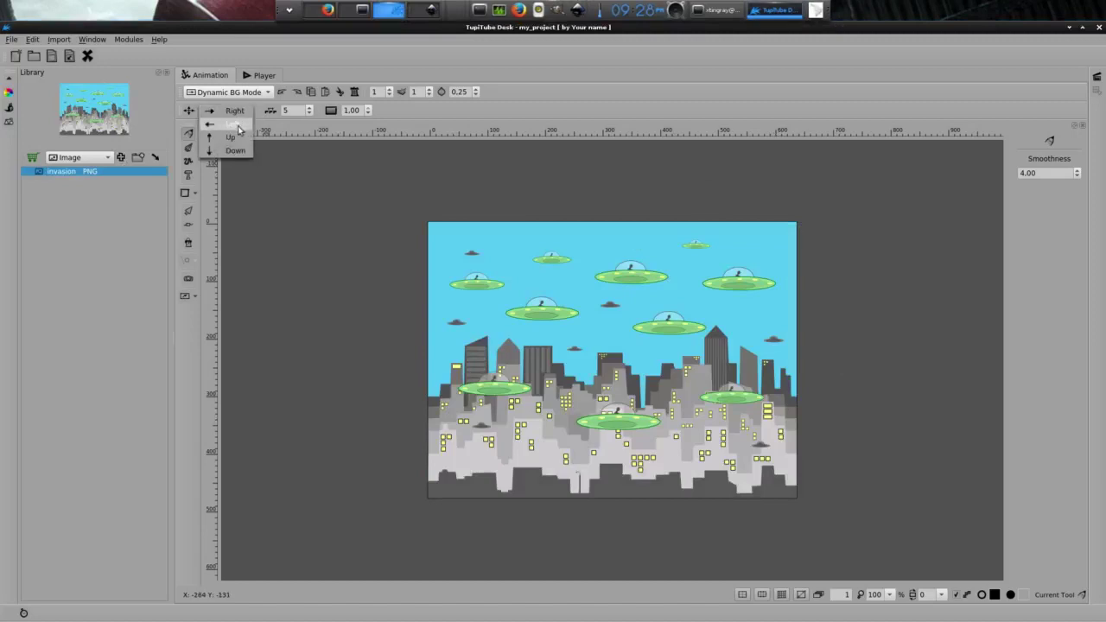
click(239, 125)
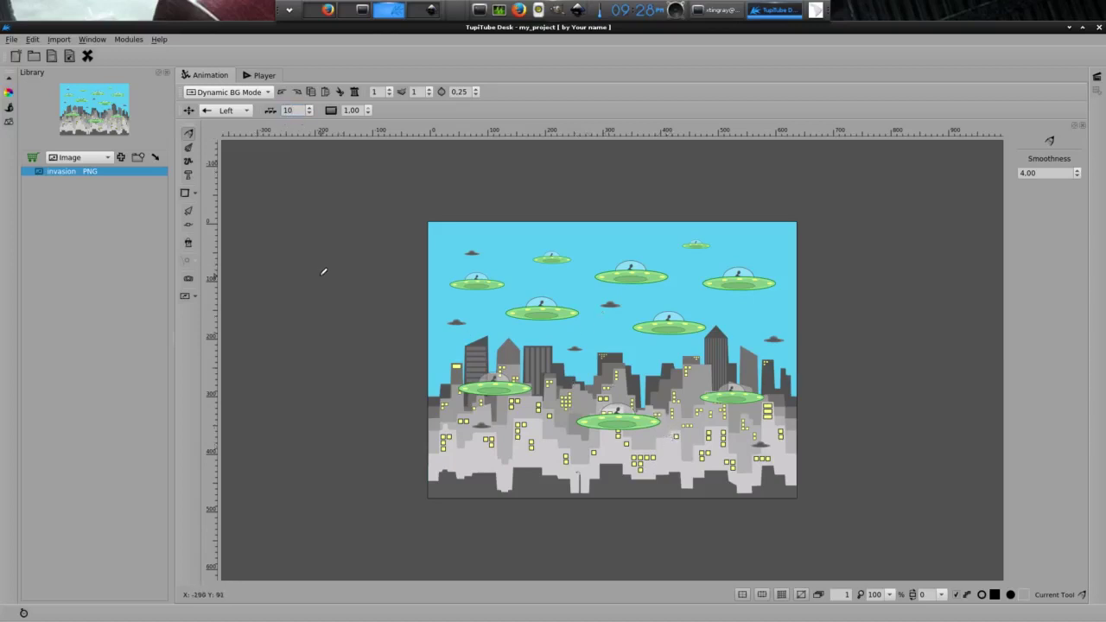
- Return to frame-by-frame mode, fill Layer 1 through frame 128, and preview with Ctrl+2
click(270, 92)
click(255, 66)
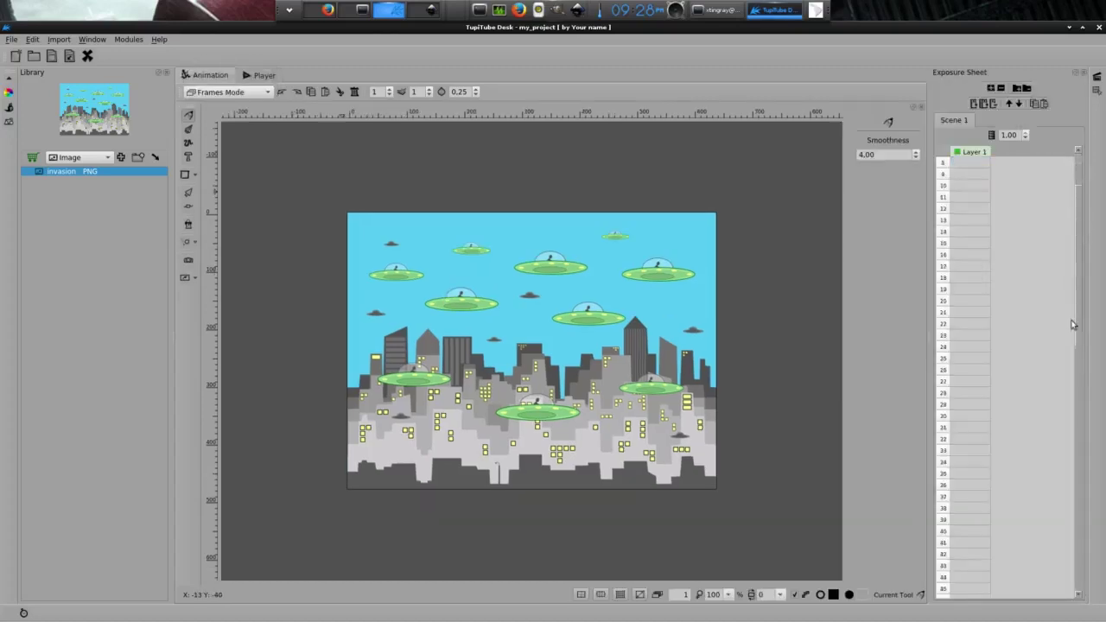
drag(1080, 208, 1073, 525)
click(970, 594)
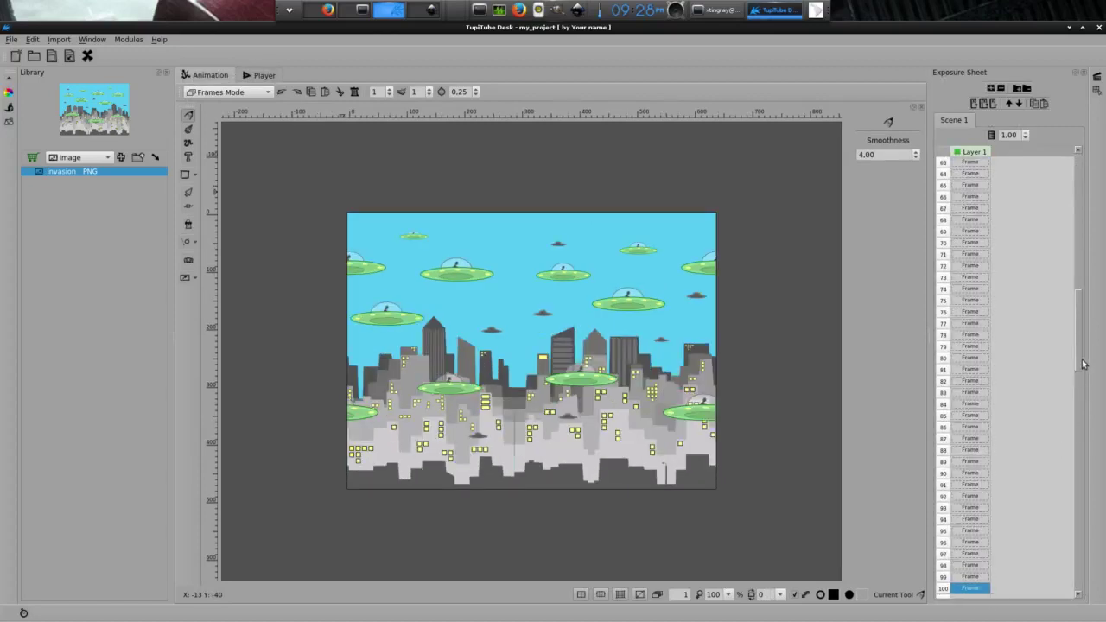
drag(1083, 364, 1077, 437)
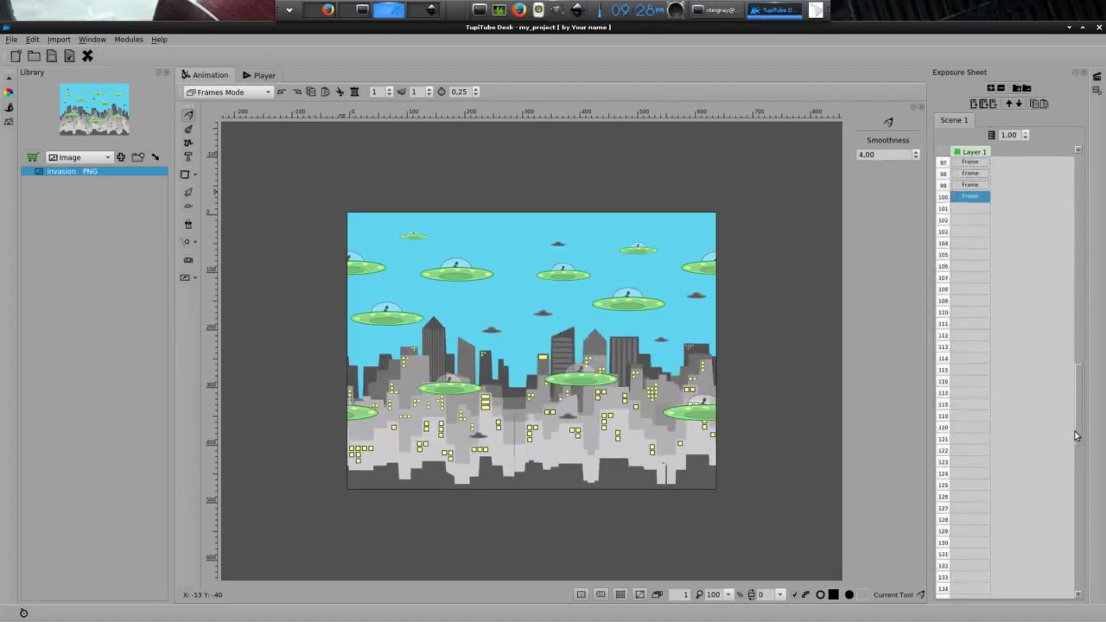
click(982, 519)
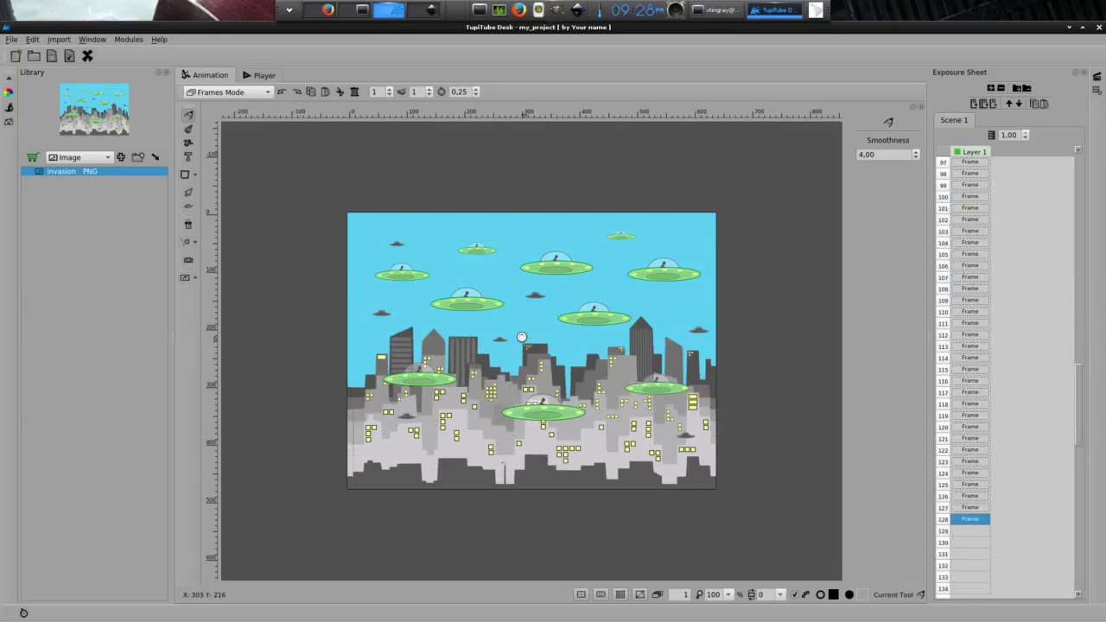
key(ctrl+2)
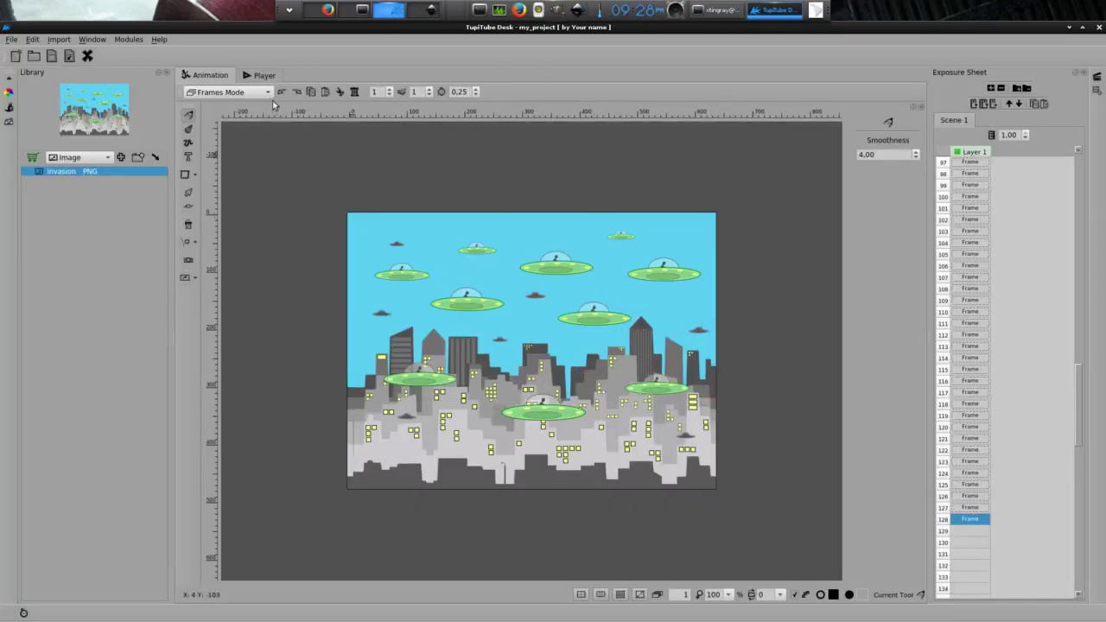
- Switch to Static BG Mode and import ovni.png into the Library
click(267, 96)
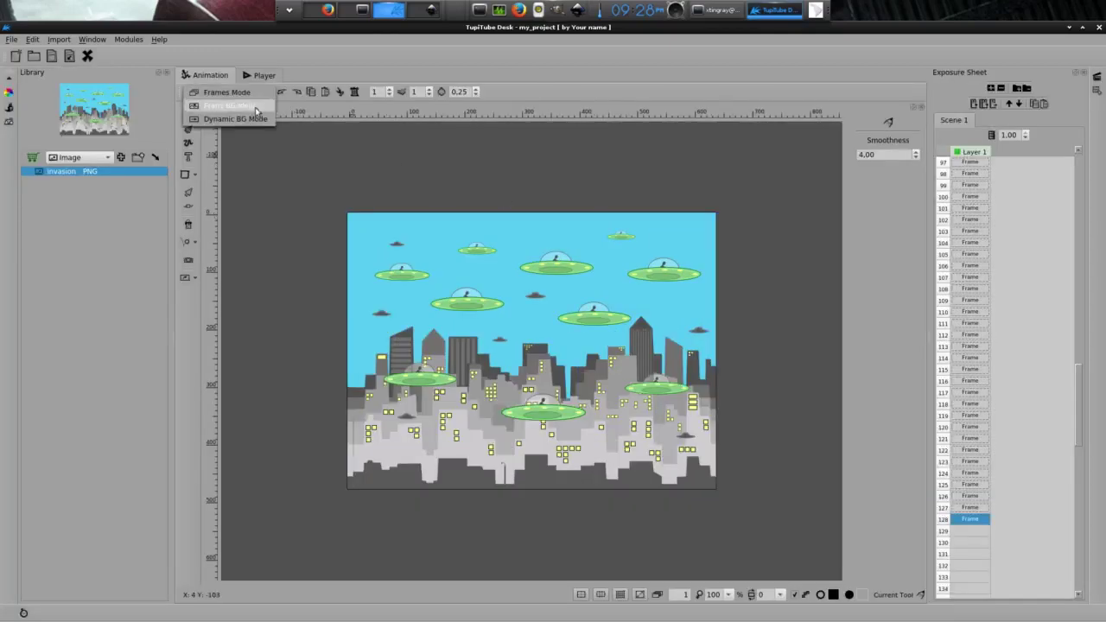
click(235, 118)
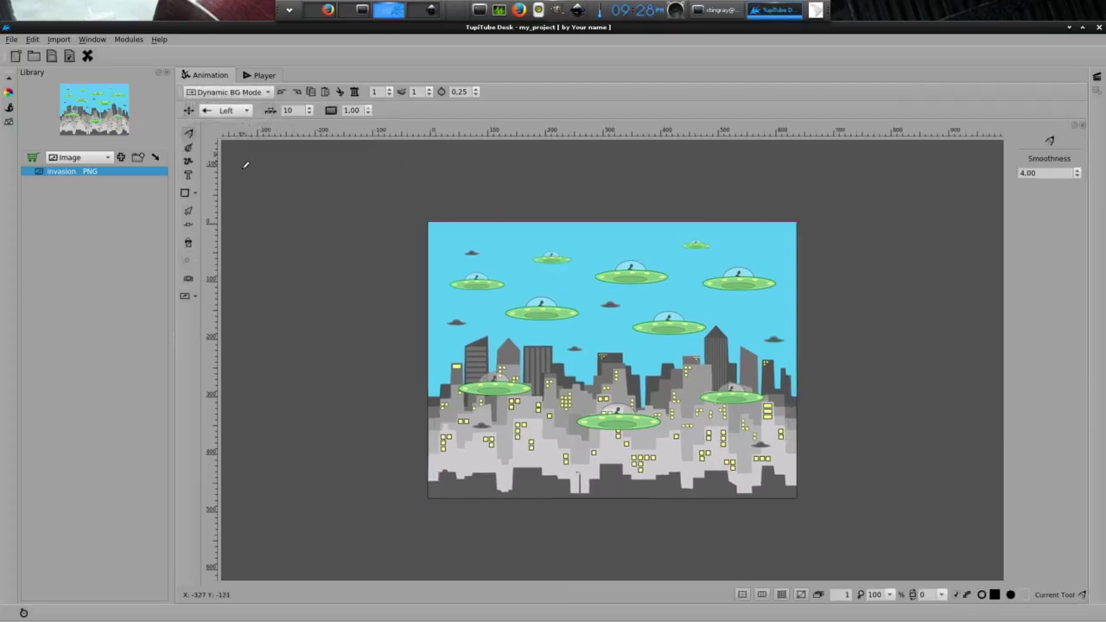
click(269, 92)
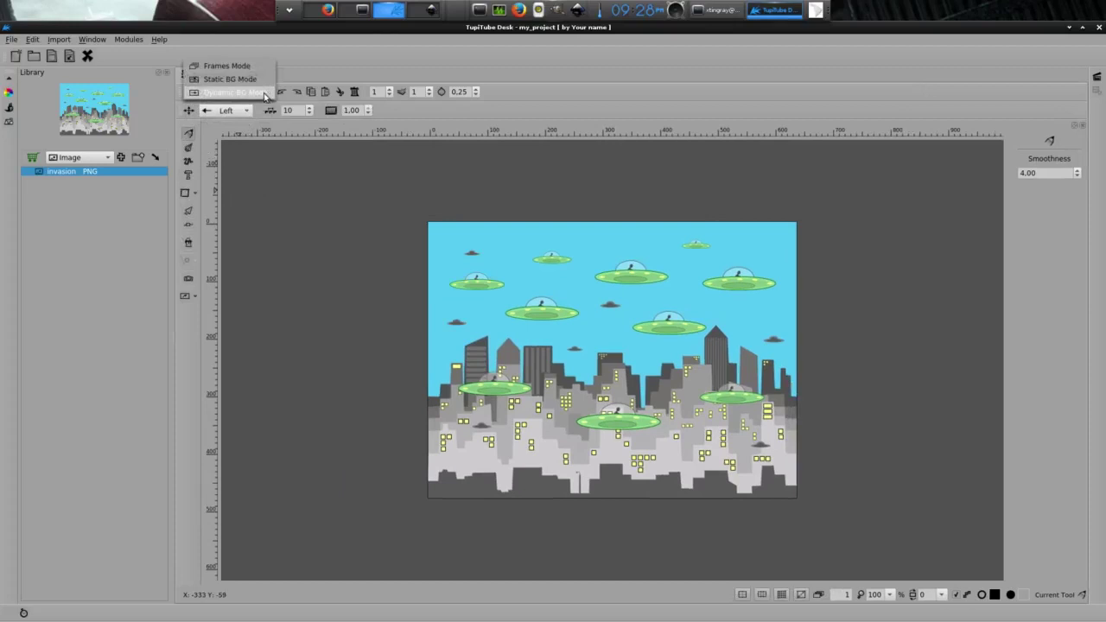
click(226, 68)
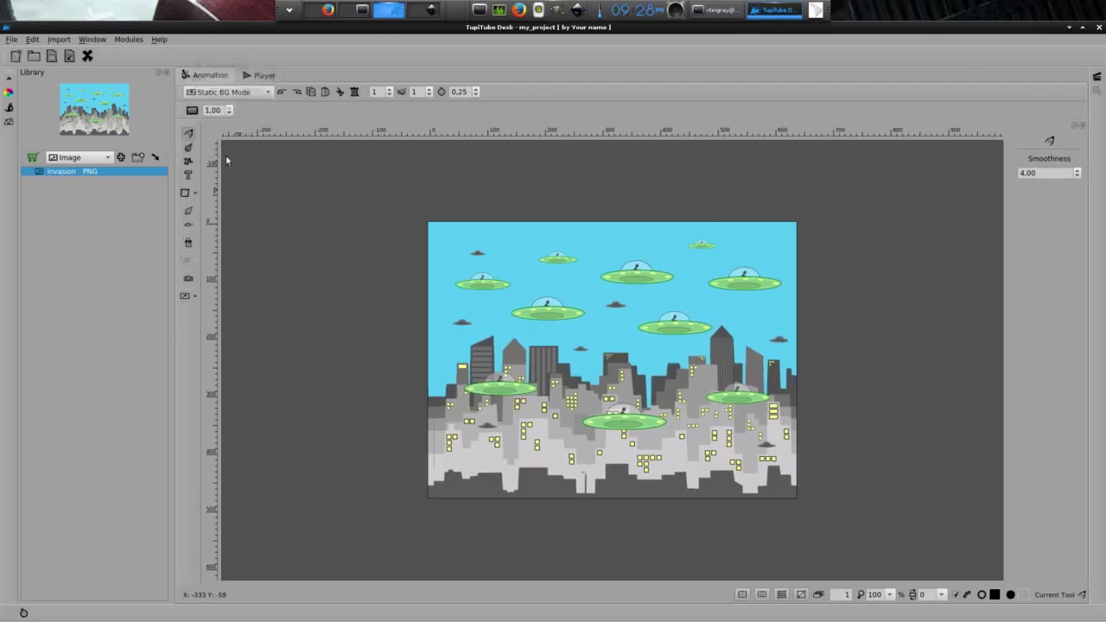
click(120, 157)
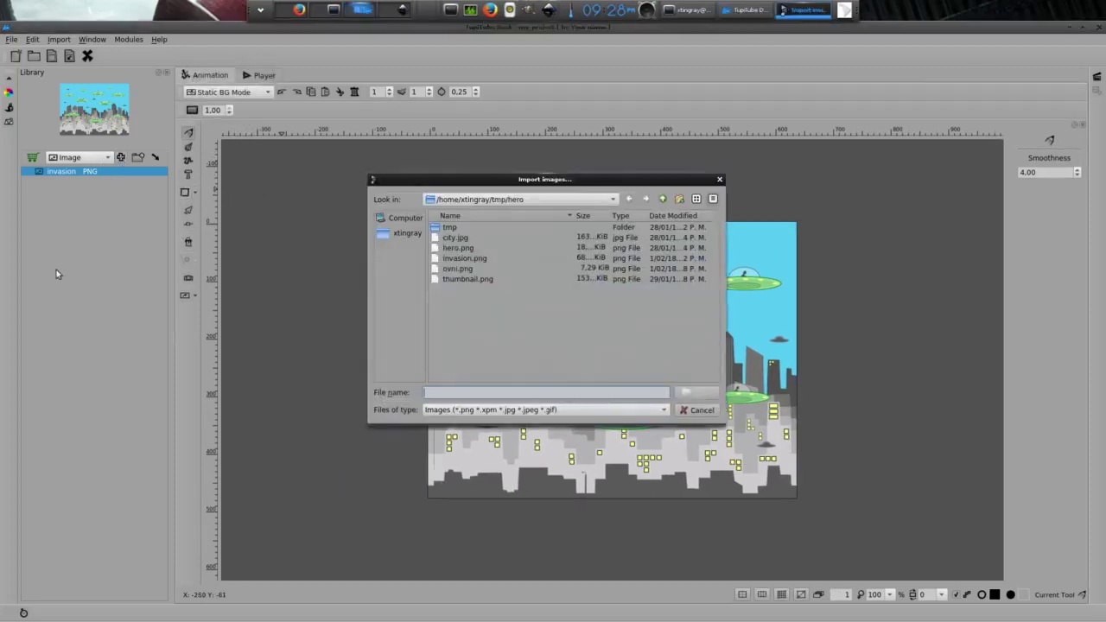
click(467, 272)
click(702, 394)
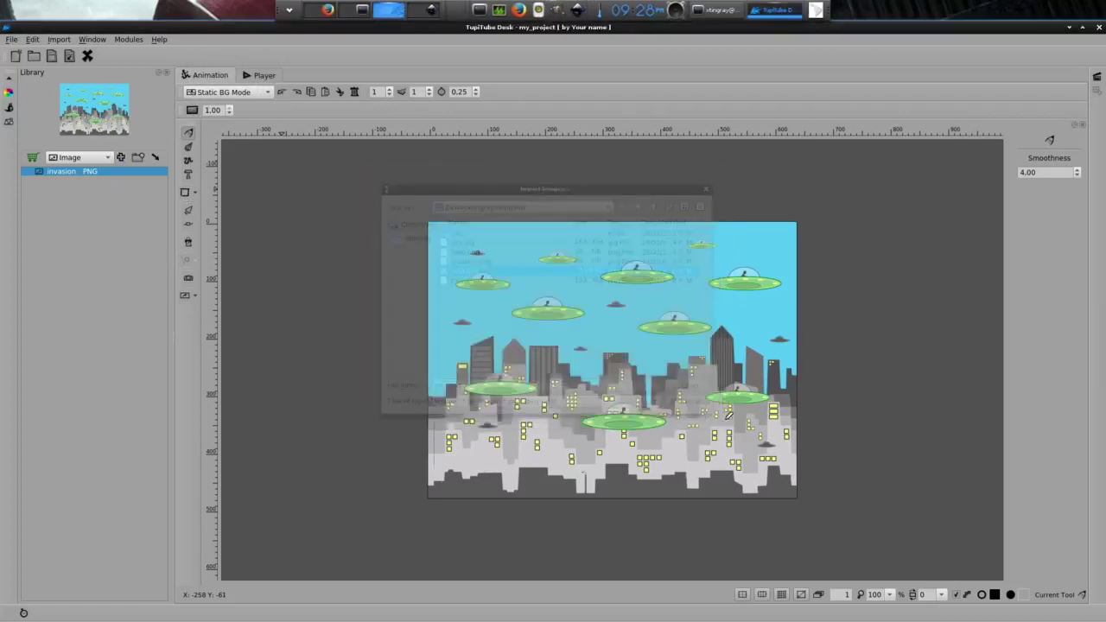
- Move the first UFO down-left onto the city and shrink it slightly
click(188, 210)
click(616, 372)
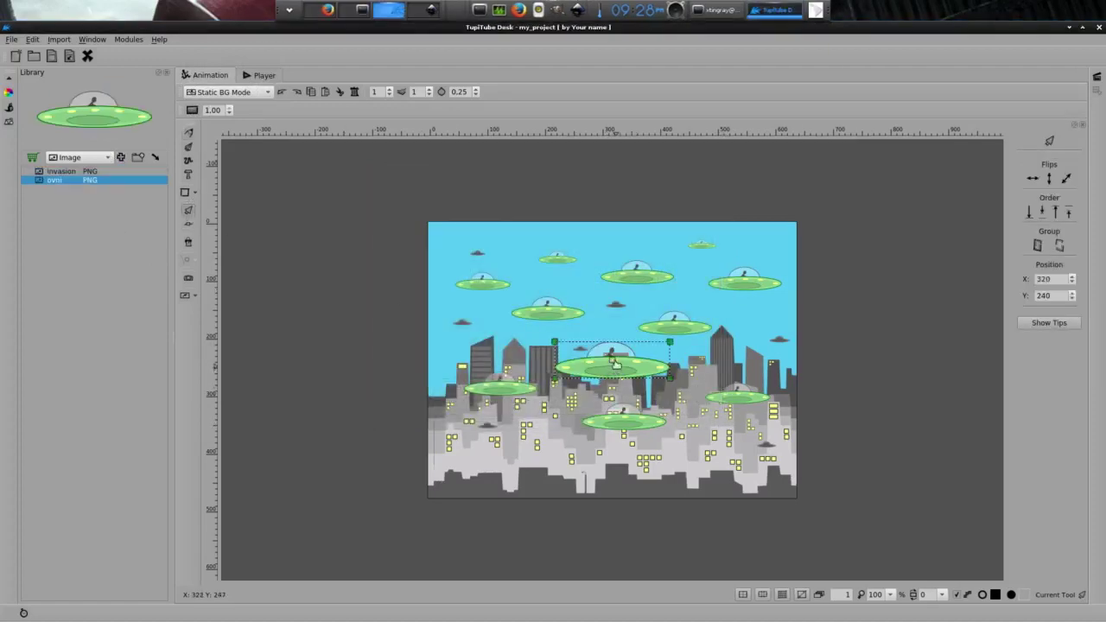
drag(611, 363, 571, 407)
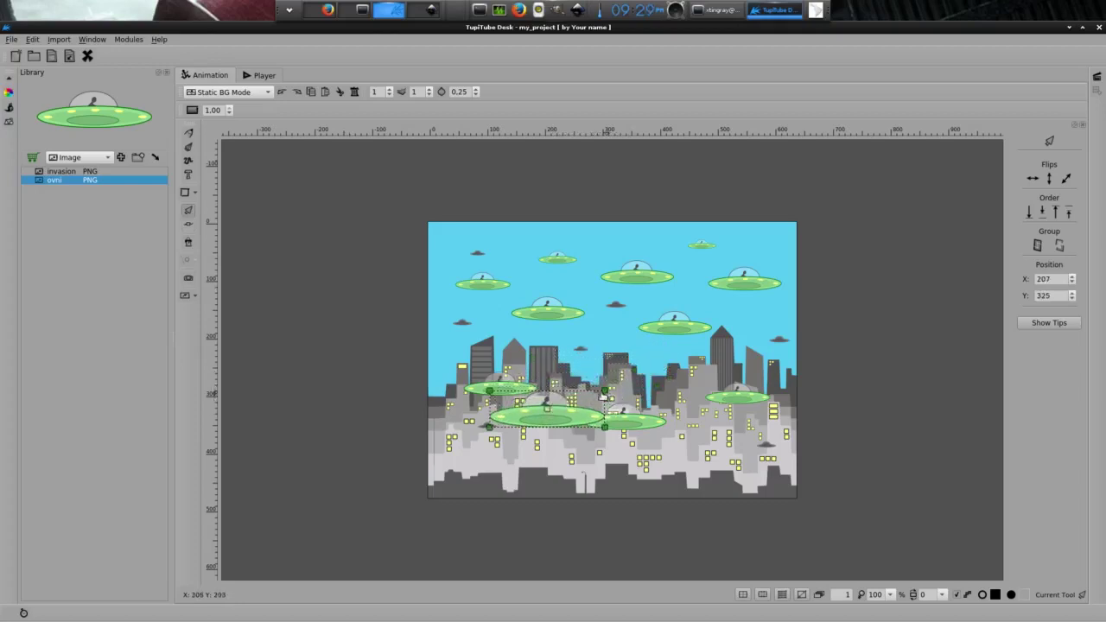
drag(606, 392, 596, 394)
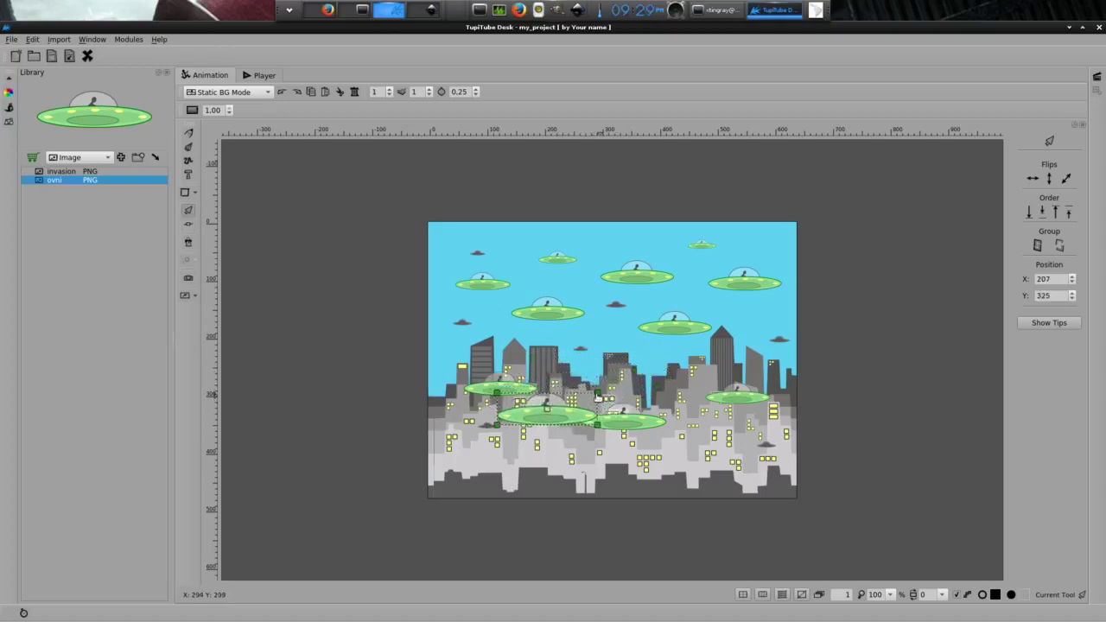
- Add two more UFO copies, placing and shrinking one over the city's right side
click(155, 157)
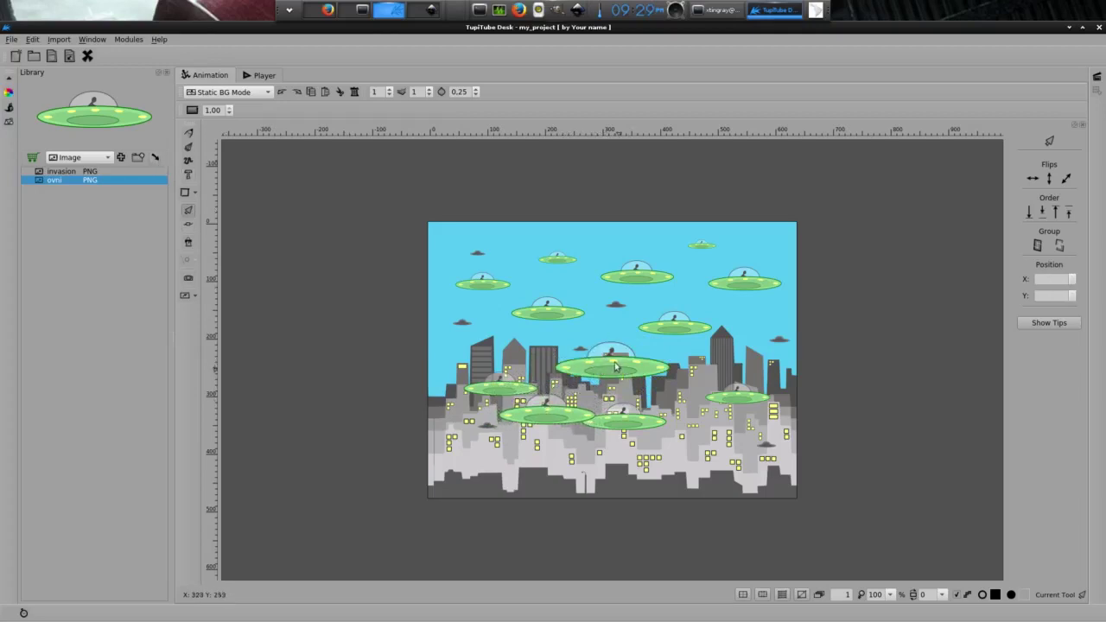
click(614, 366)
drag(634, 381, 681, 399)
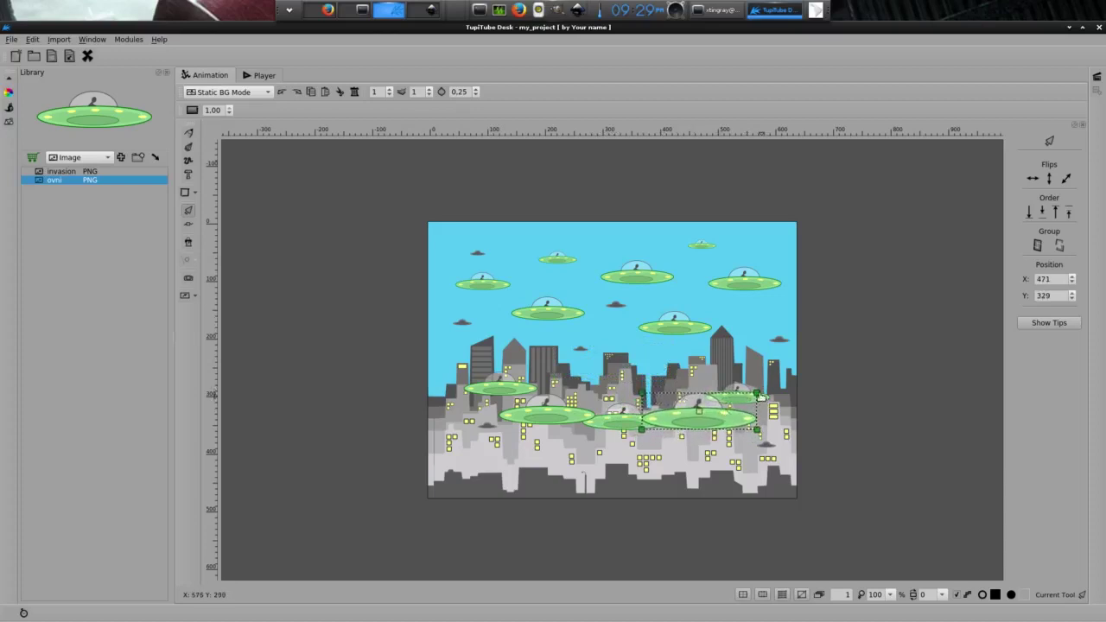
drag(757, 398, 752, 400)
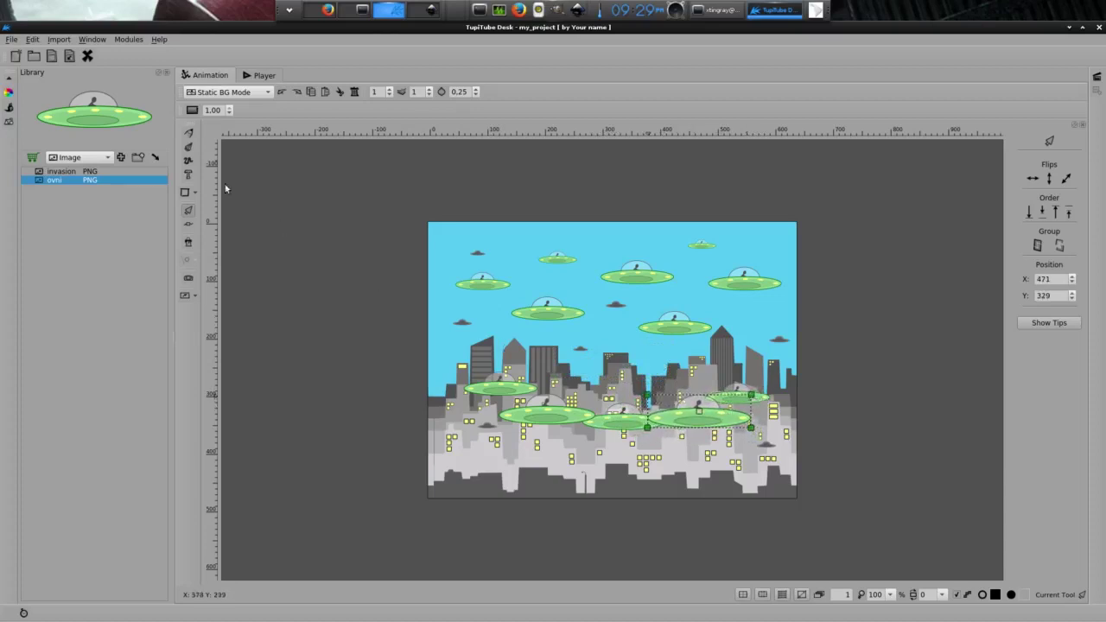
click(156, 157)
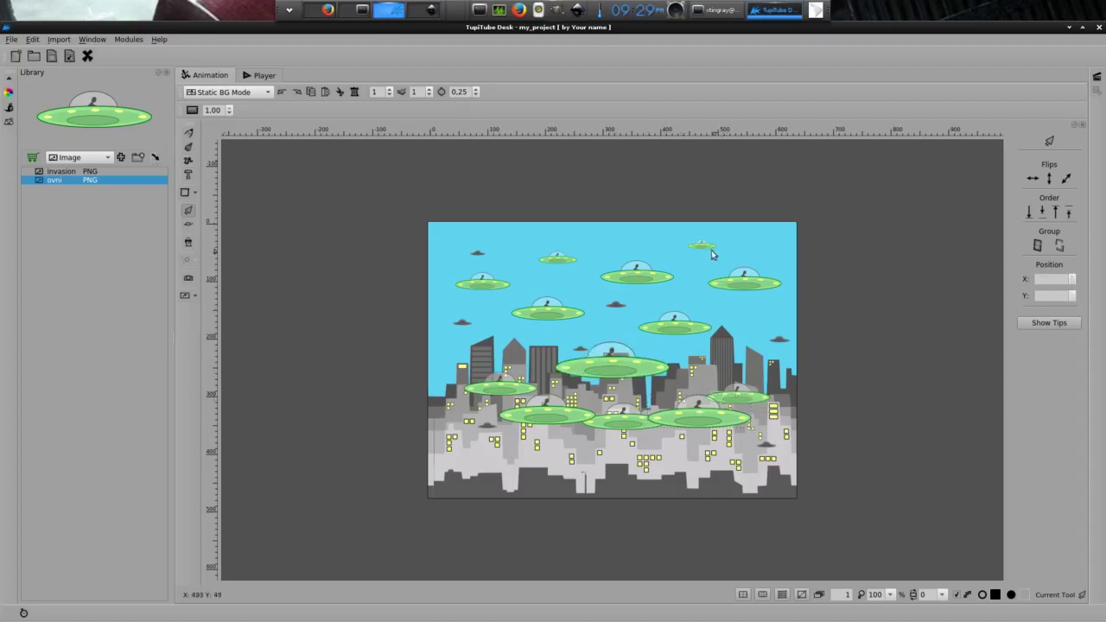
- Preview the scene with the added UFOs over the scrolling city using Ctrl+2
key(ctrl+2)
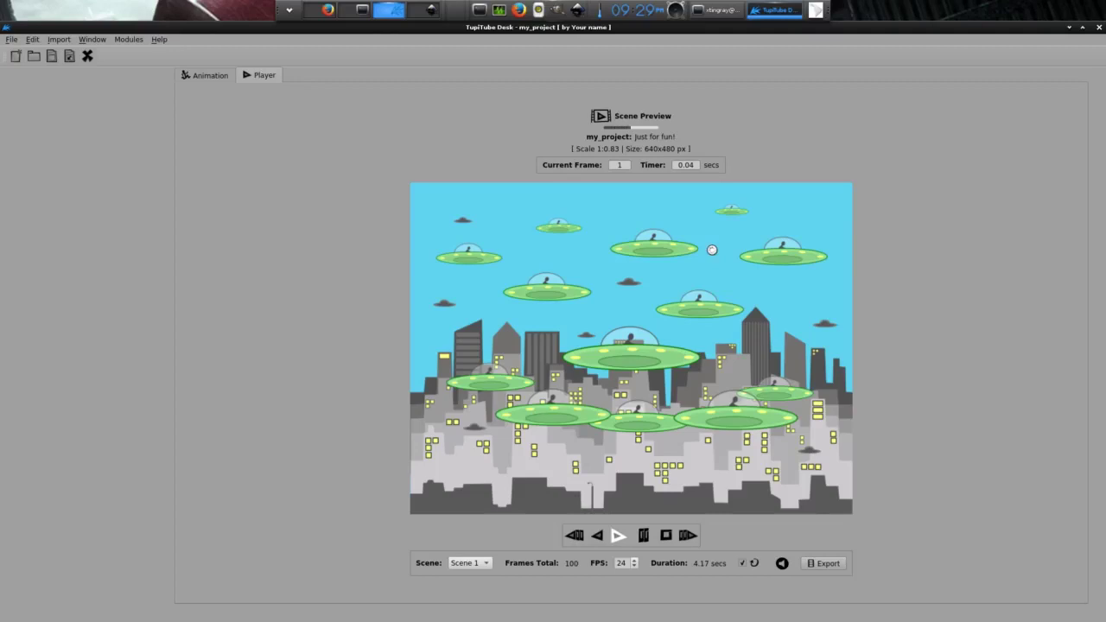